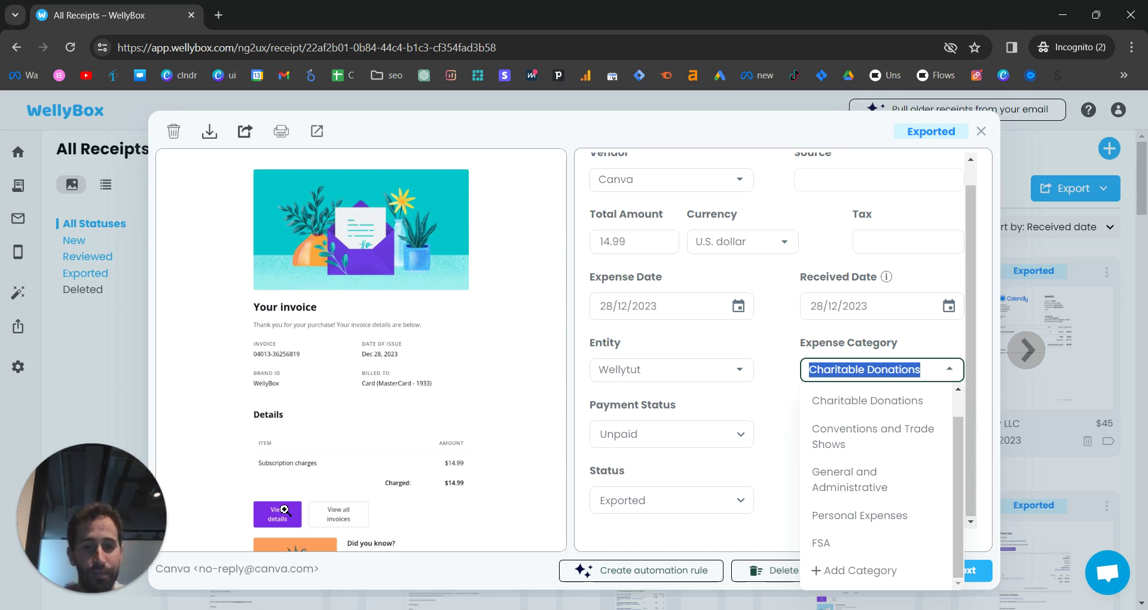
Leave the Canva receipt's entity as Wellytut and close it, returning to All Receipts
{"action": "left_click", "coordinate": [769, 399]}
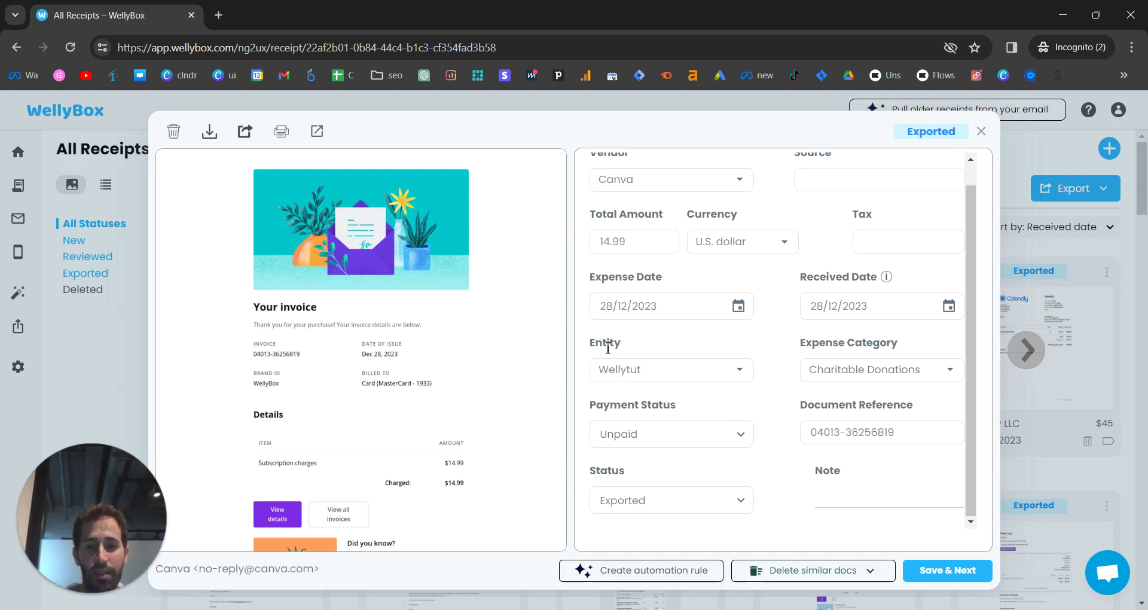
{"action": "left_click", "coordinate": [688, 374]}
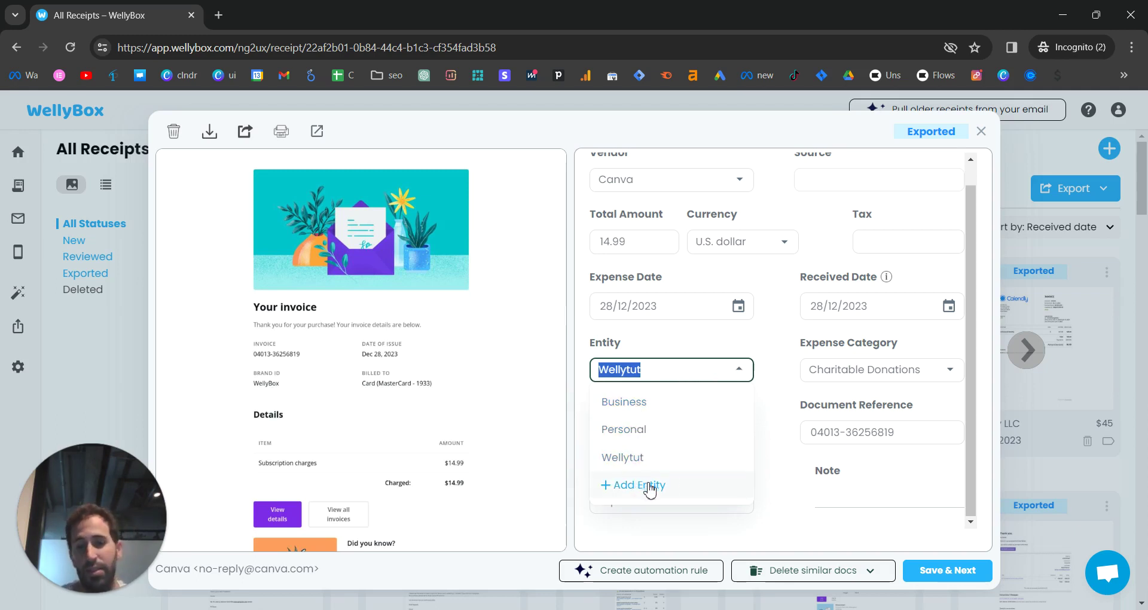
{"action": "left_click", "coordinate": [743, 349]}
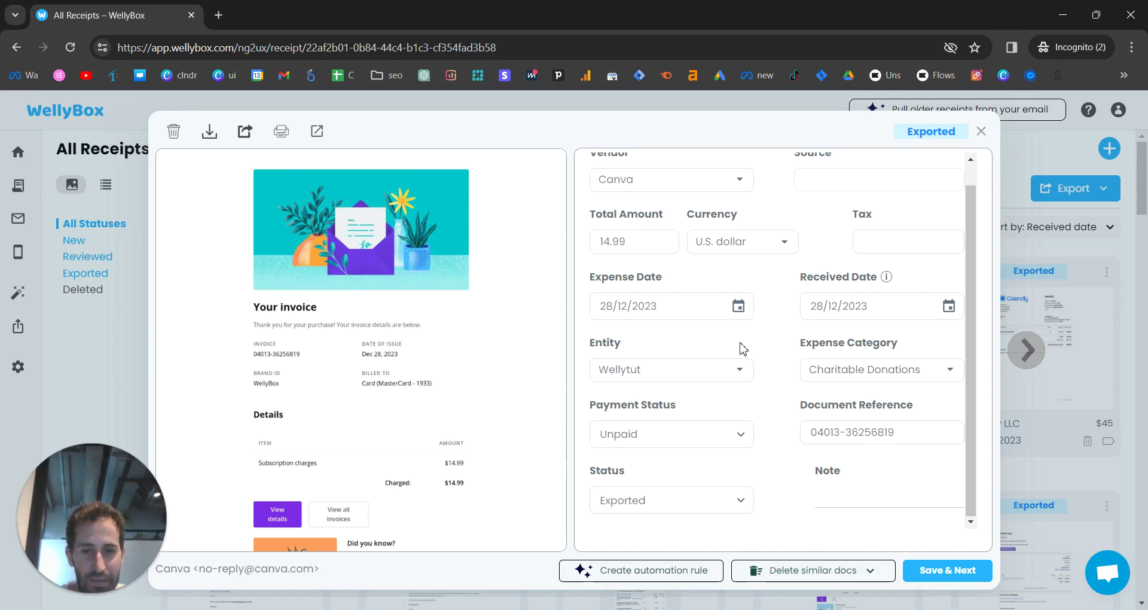
{"action": "key", "text": "Escape"}
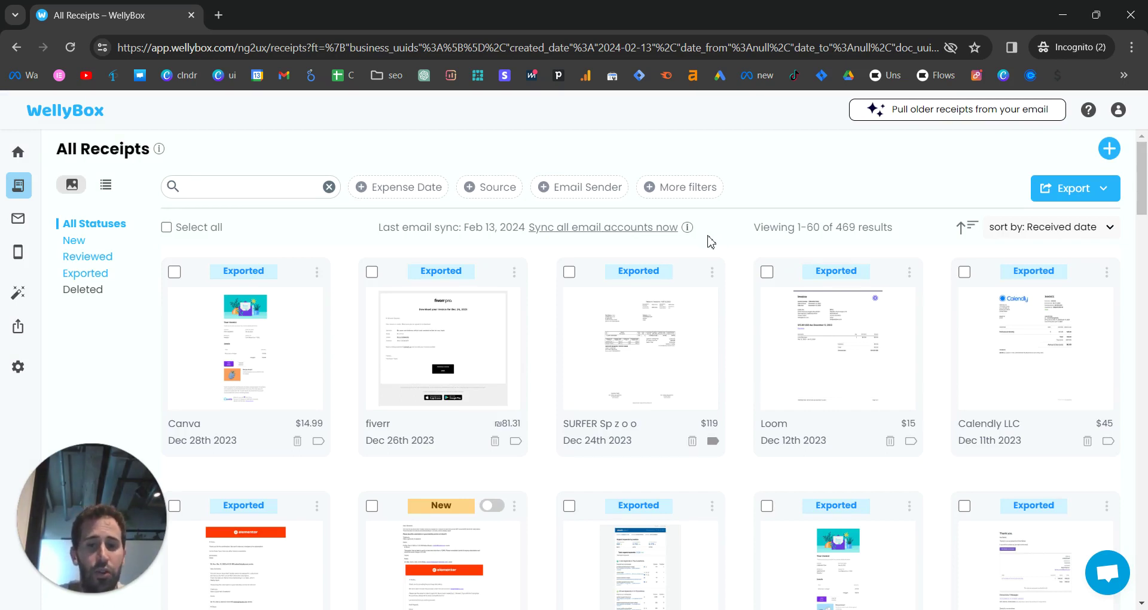
{"action": "scroll", "coordinate": [742, 240], "scroll_direction": "down", "scroll_amount": 1}
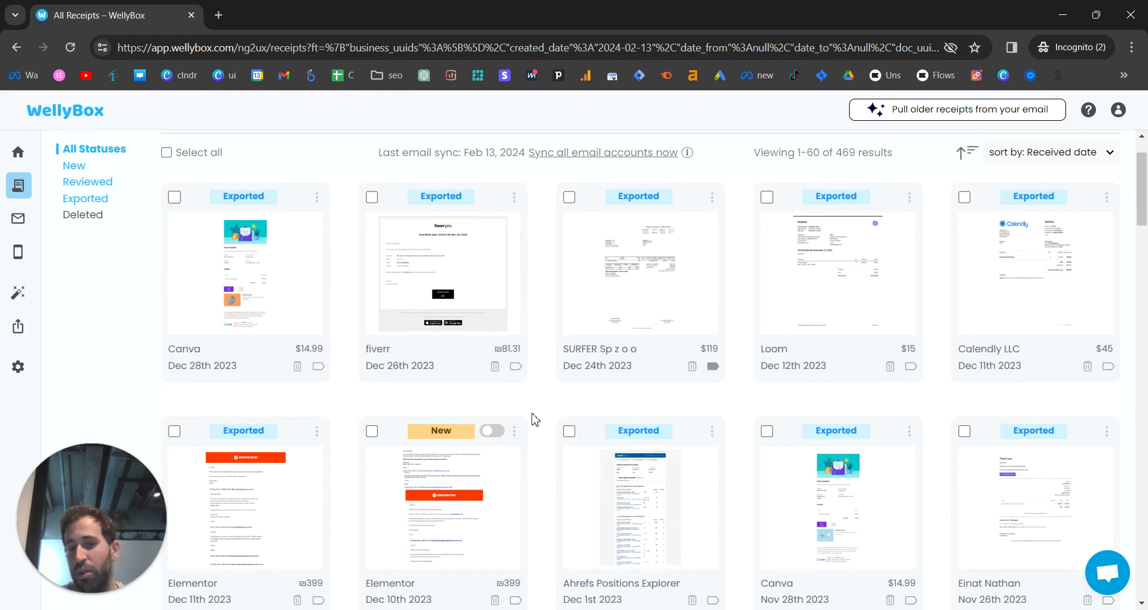
{"action": "scroll", "coordinate": [541, 390], "scroll_direction": "down", "scroll_amount": 1}
{"action": "scroll", "coordinate": [541, 390], "scroll_direction": "up", "scroll_amount": 1}
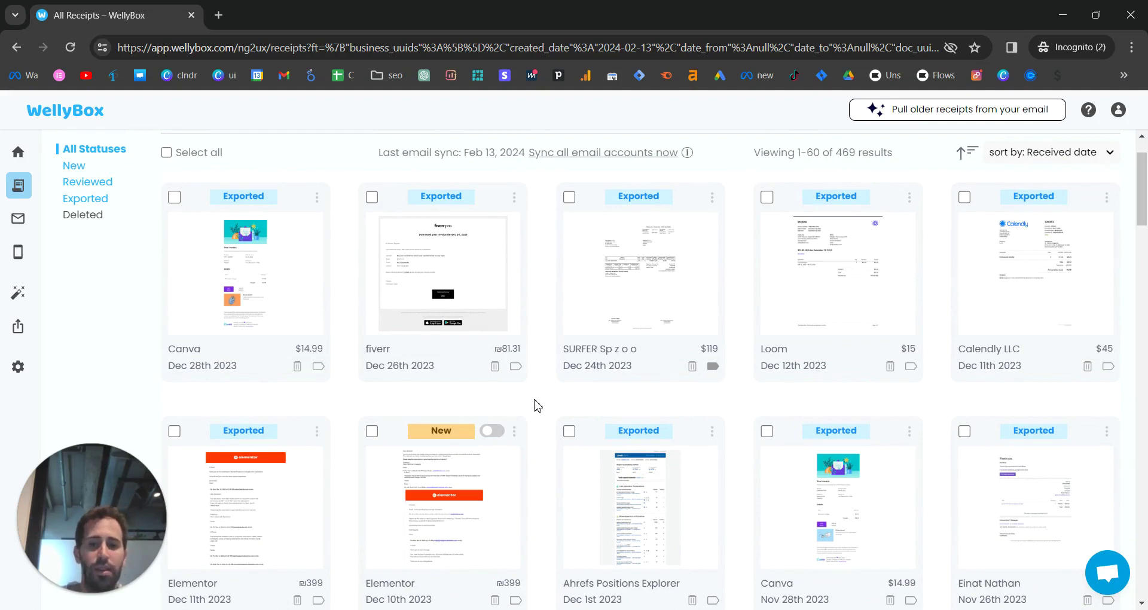
{"action": "mouse_move", "coordinate": [442, 437]}
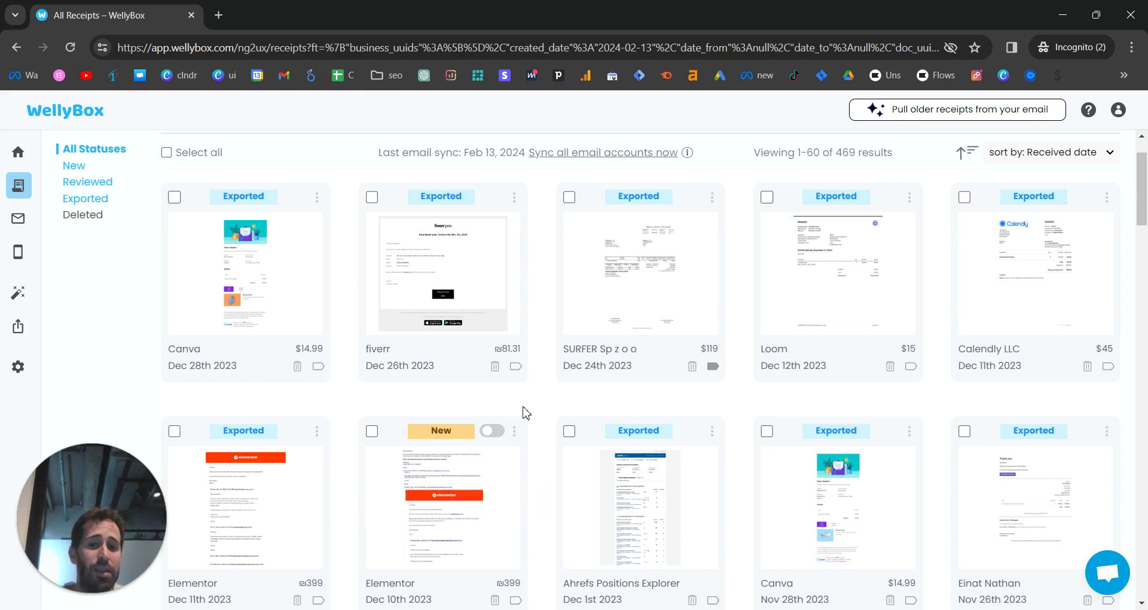
{"action": "scroll", "coordinate": [539, 400], "scroll_direction": "down", "scroll_amount": 1}
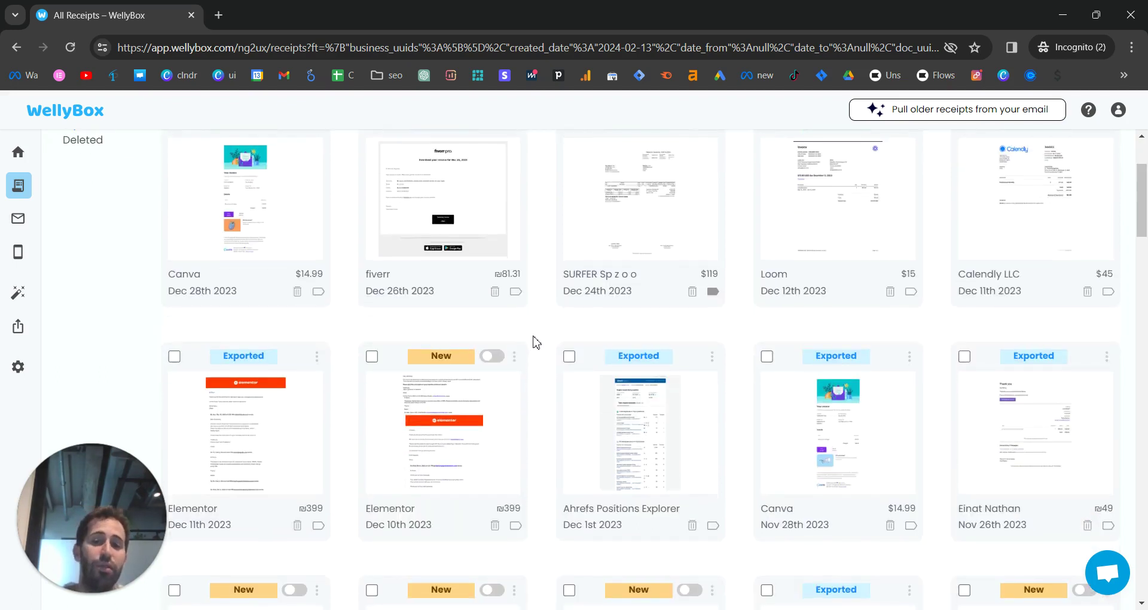
Switch the Elementor Dec 10th ₪399 receipt from New to Reviewed, leaving its actions menu unchanged
{"action": "left_click", "coordinate": [494, 358]}
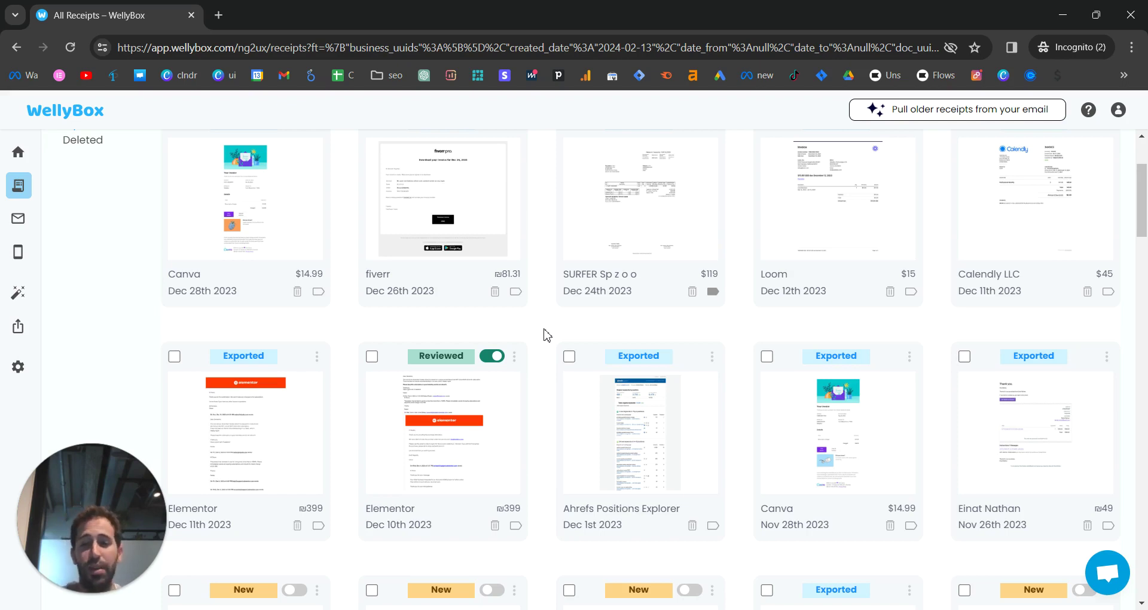
{"action": "left_click", "coordinate": [516, 359]}
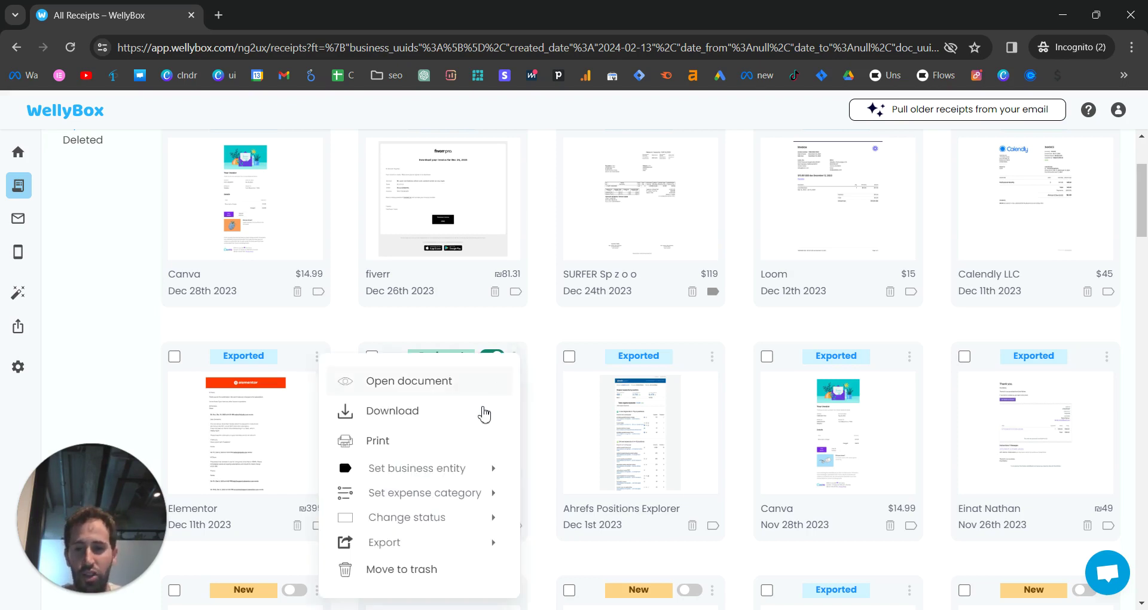
{"action": "mouse_move", "coordinate": [430, 523]}
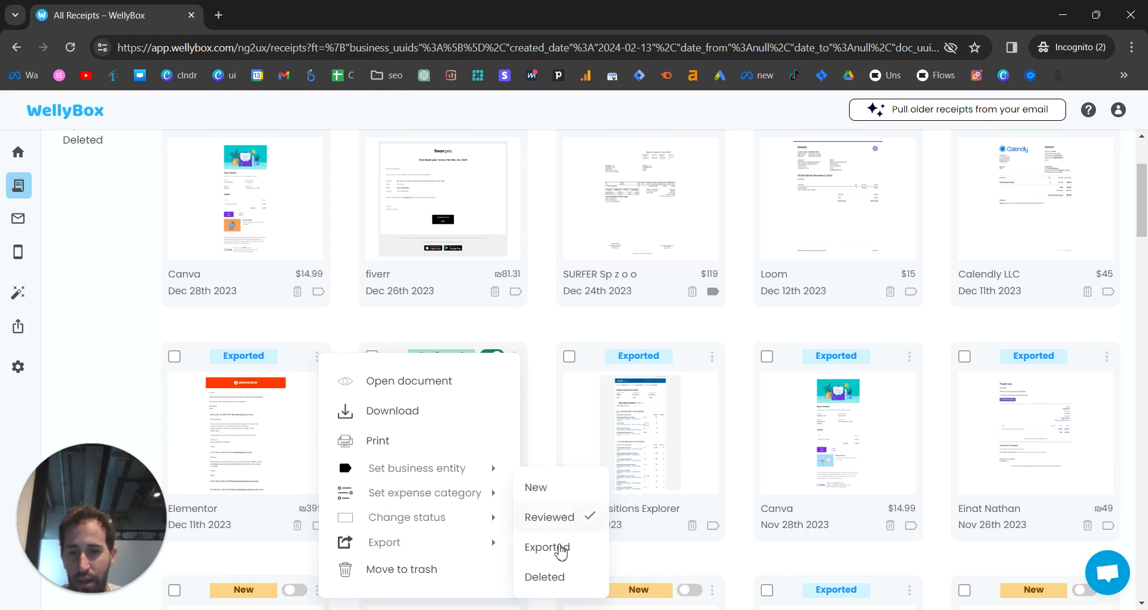
{"action": "left_click", "coordinate": [679, 345]}
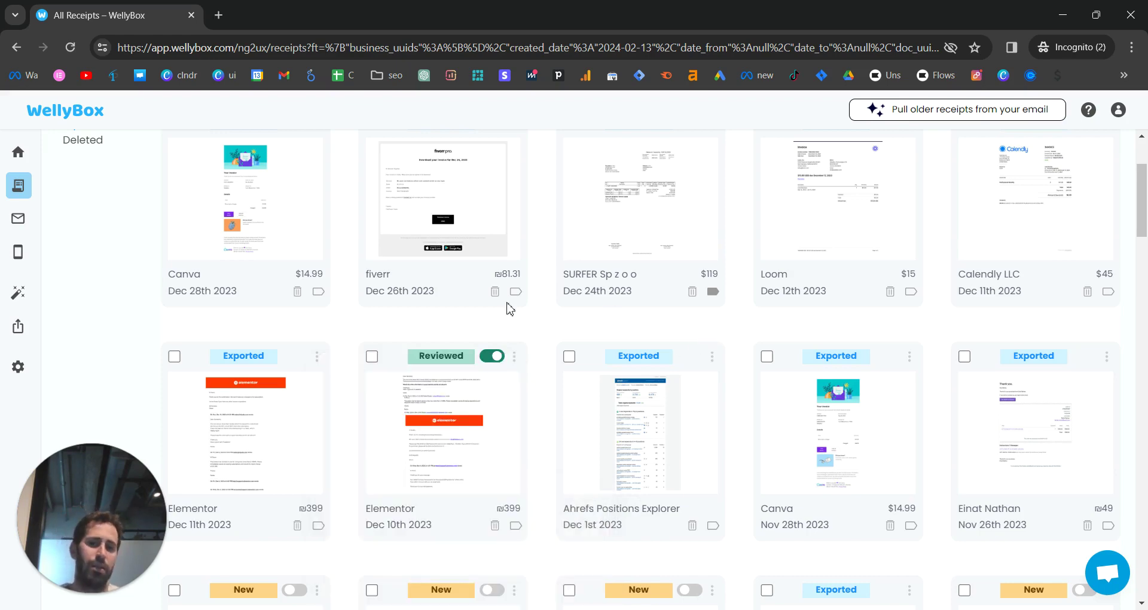
{"action": "scroll", "coordinate": [658, 299], "scroll_direction": "down", "scroll_amount": 3}
{"action": "scroll", "coordinate": [652, 312], "scroll_direction": "up", "scroll_amount": 3}
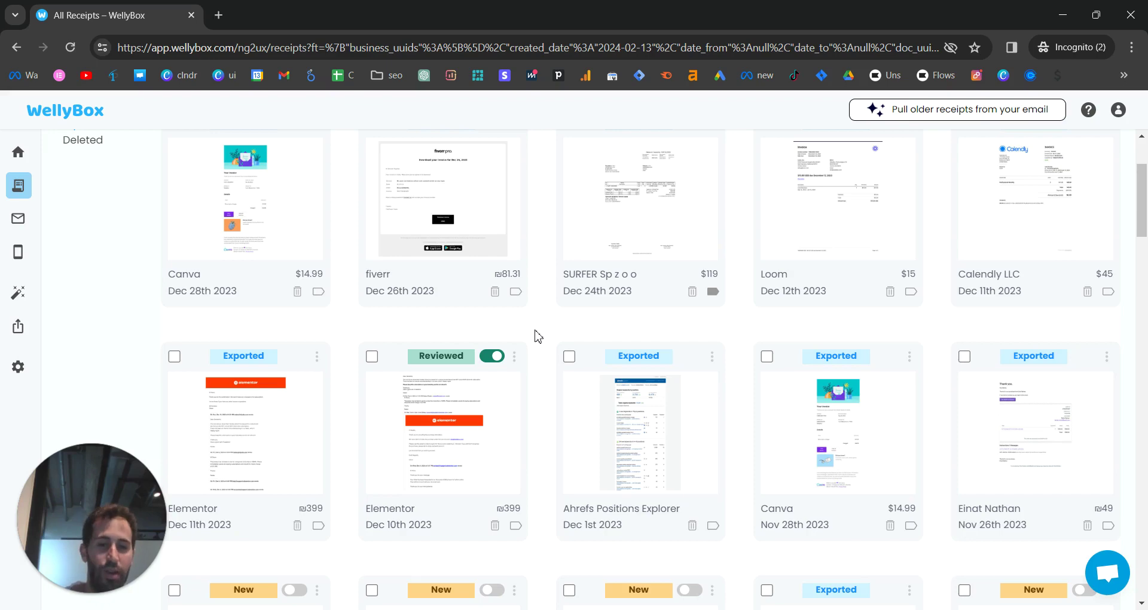
{"action": "scroll", "coordinate": [572, 333], "scroll_direction": "down", "scroll_amount": 10}
{"action": "scroll", "coordinate": [735, 170], "scroll_direction": "up", "scroll_amount": 12}
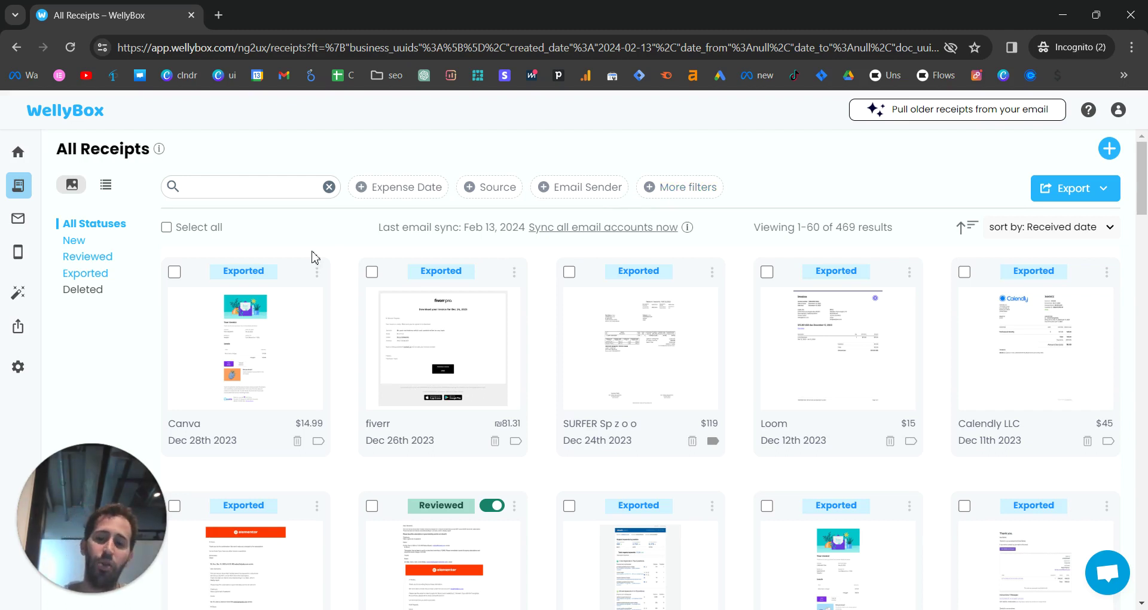
Select the Canva Dec 28th, Elementor Dec 10th and Canva Nov 28th receipts and show the export options
{"action": "left_click", "coordinate": [174, 272]}
{"action": "scroll", "coordinate": [357, 348], "scroll_direction": "down", "scroll_amount": 2}
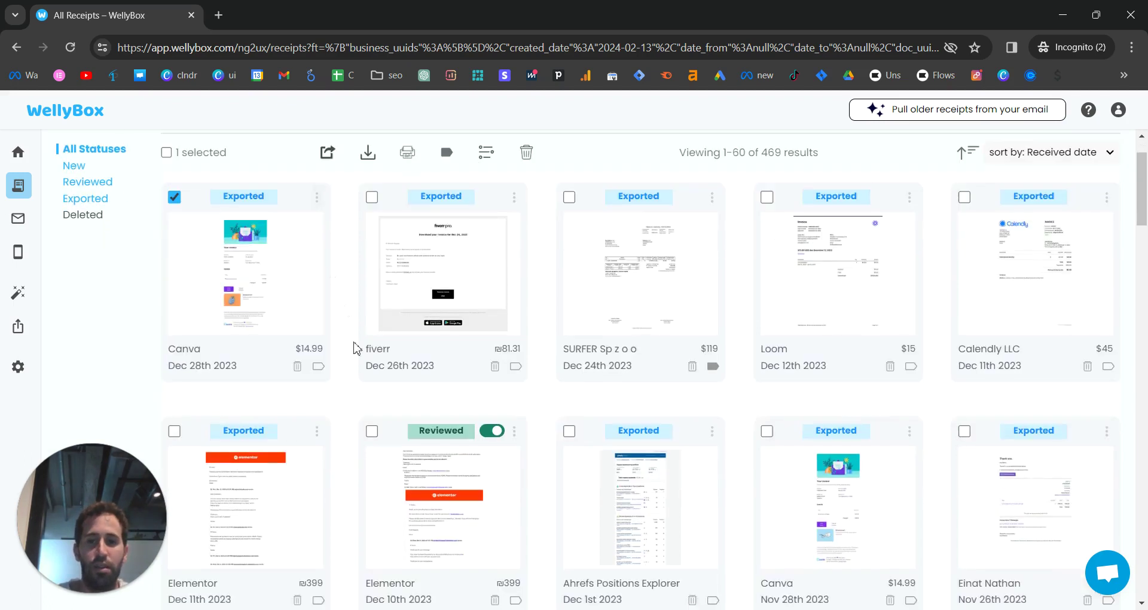
{"action": "left_click", "coordinate": [372, 432]}
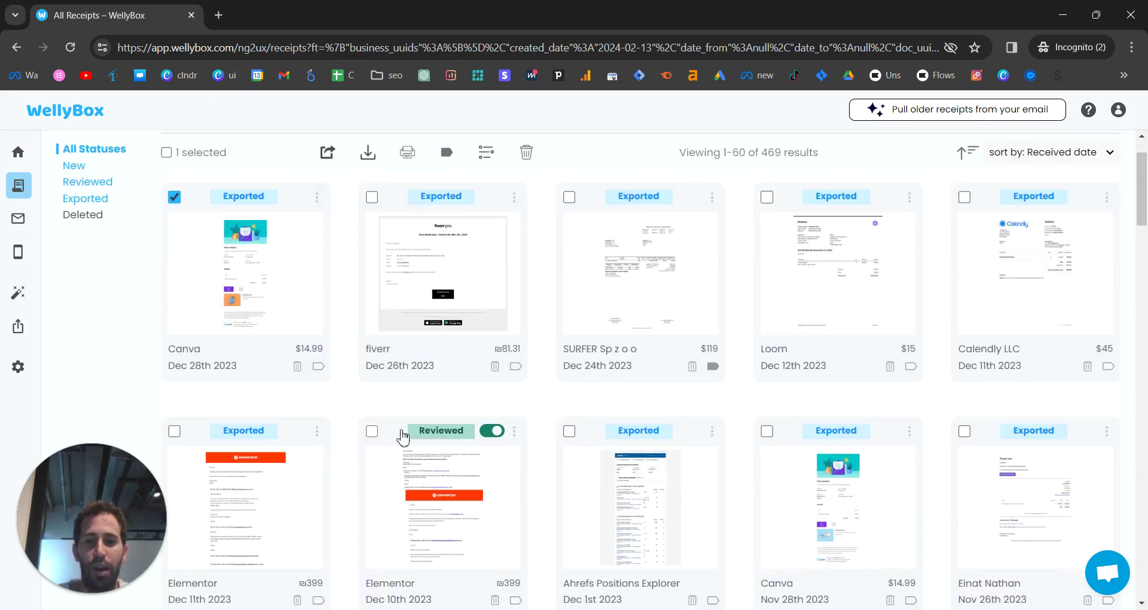
{"action": "left_click", "coordinate": [768, 442]}
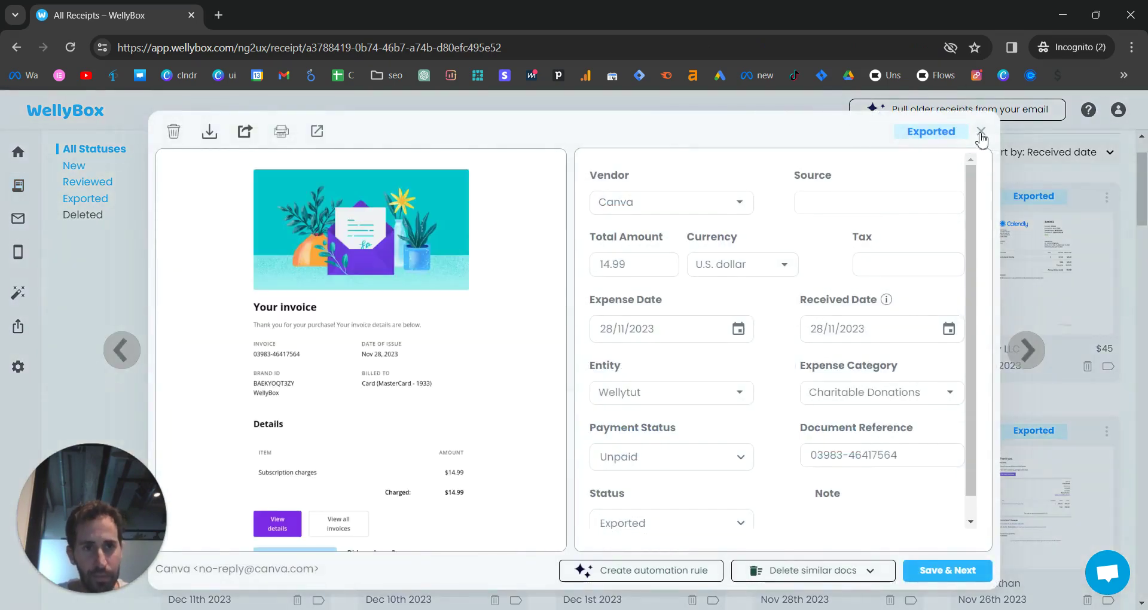
{"action": "left_click", "coordinate": [980, 134]}
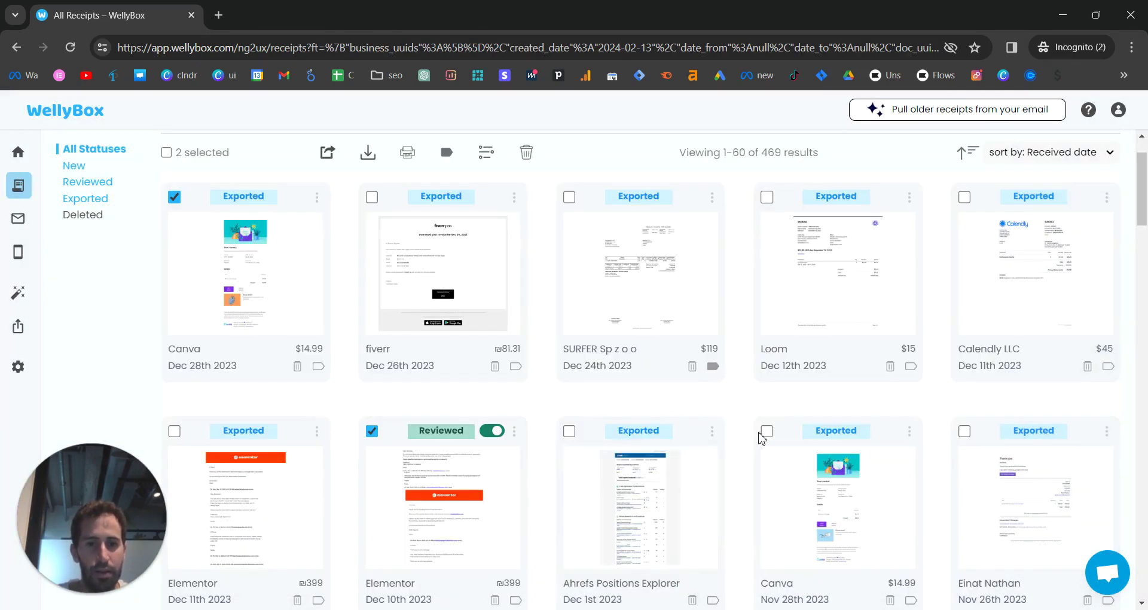
{"action": "left_click", "coordinate": [765, 433]}
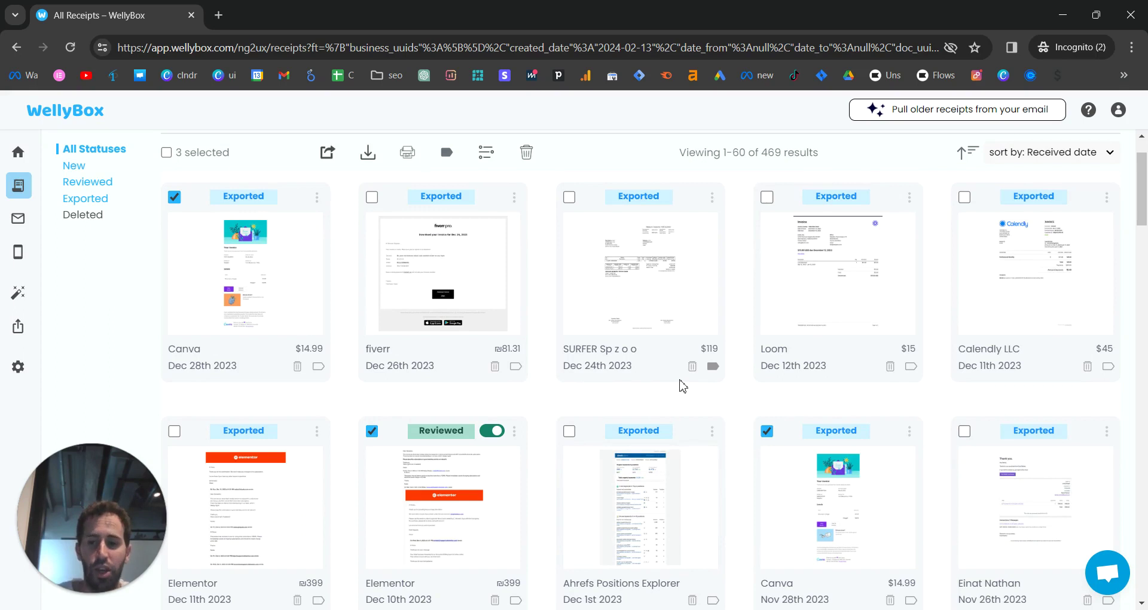
{"action": "scroll", "coordinate": [776, 383], "scroll_direction": "up", "scroll_amount": 2}
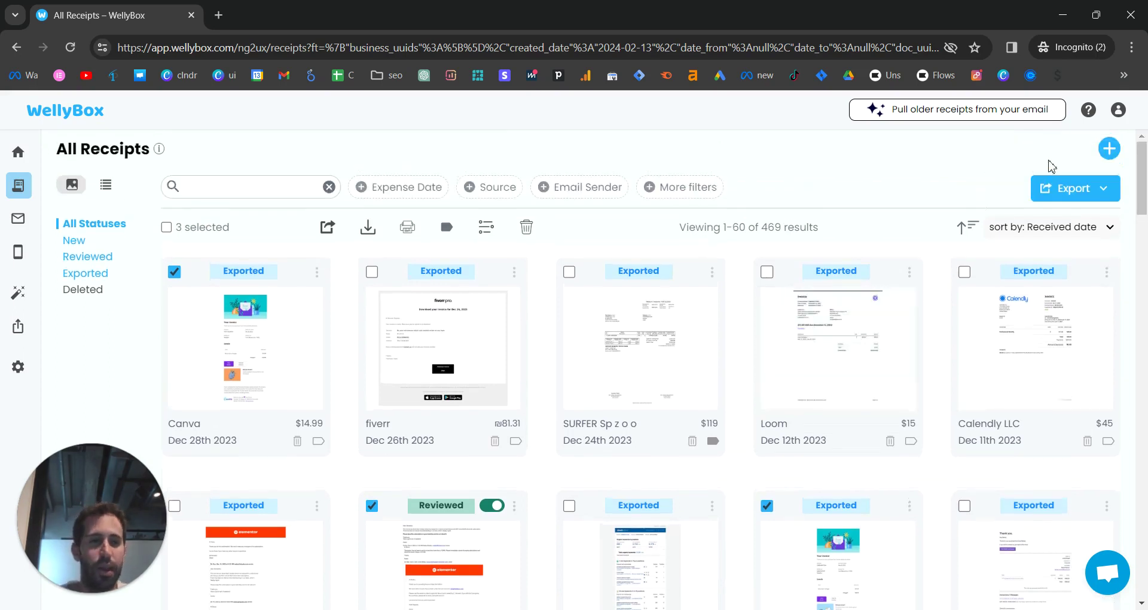
{"action": "left_click", "coordinate": [1105, 191]}
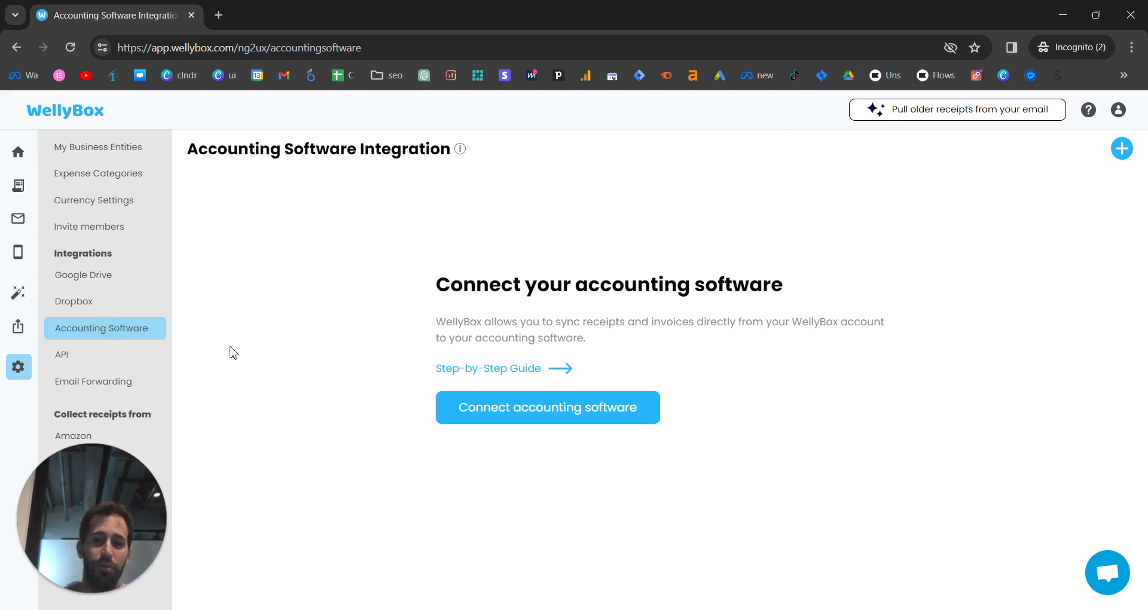
{"action": "left_click", "coordinate": [529, 413]}
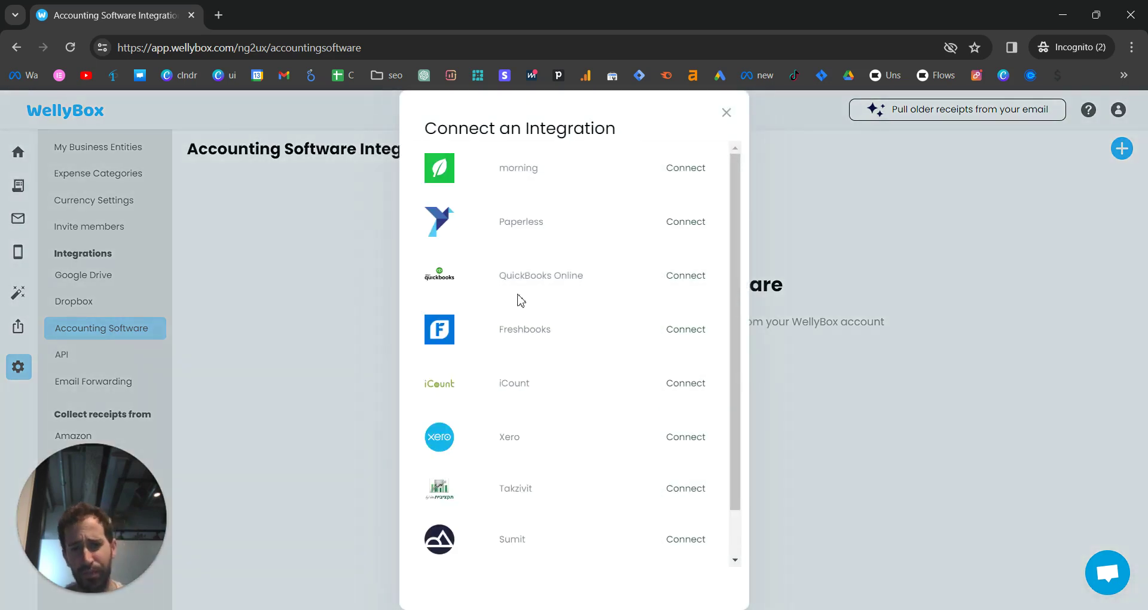
{"action": "scroll", "coordinate": [622, 298], "scroll_direction": "down", "scroll_amount": 1}
{"action": "scroll", "coordinate": [569, 228], "scroll_direction": "up", "scroll_amount": 1}
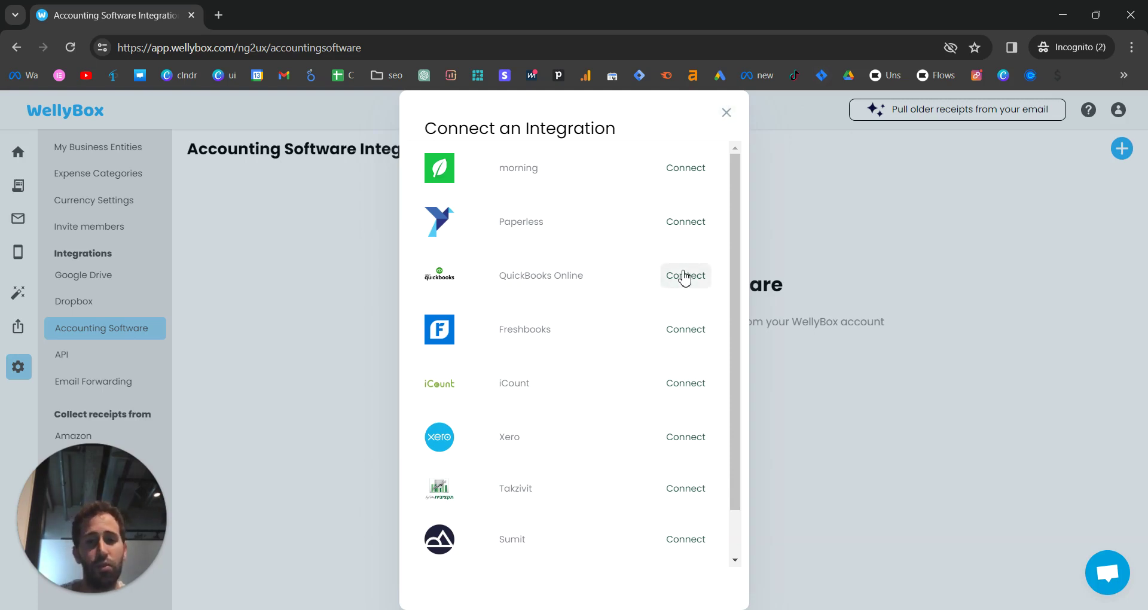
{"action": "left_click", "coordinate": [728, 113]}
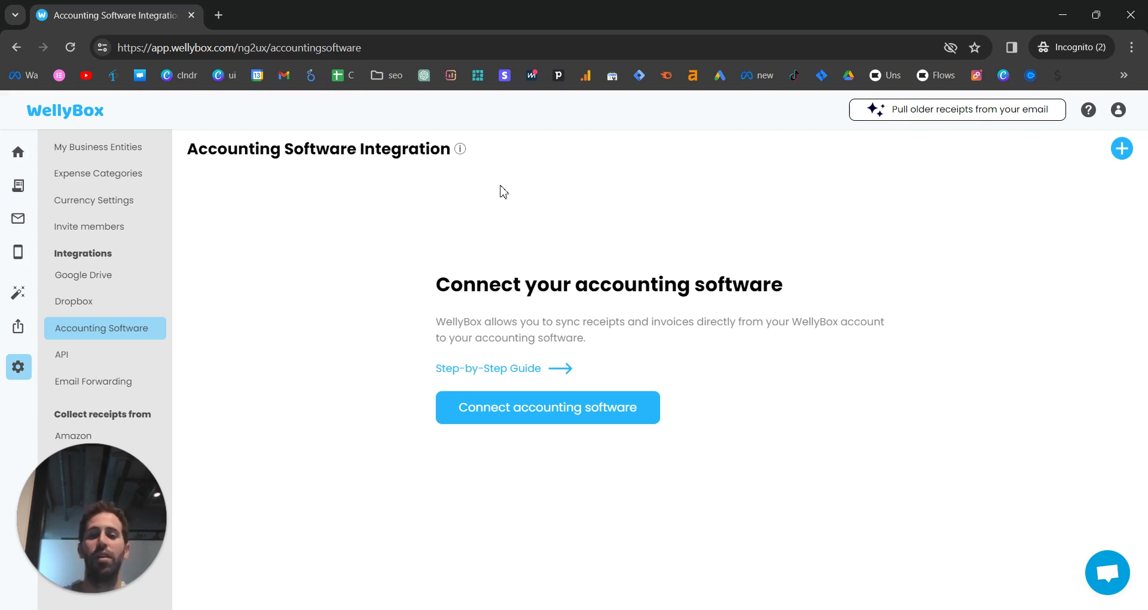
Go back to the 469-result All Receipts list and list the export destinations and formats
{"action": "left_click", "coordinate": [18, 191]}
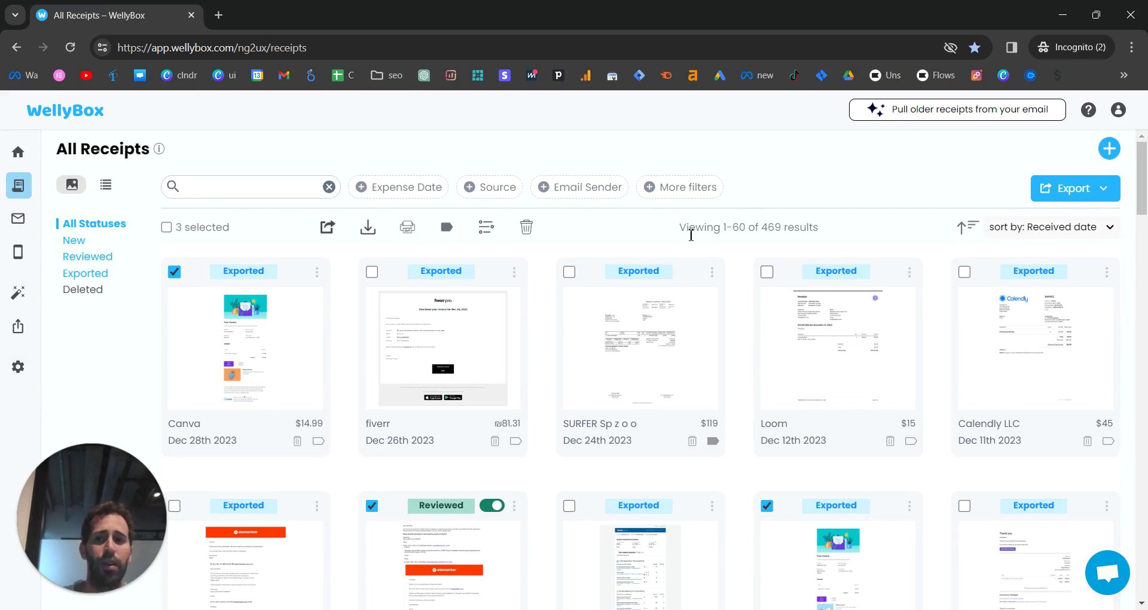
{"action": "scroll", "coordinate": [964, 197], "scroll_direction": "down", "scroll_amount": 1}
{"action": "scroll", "coordinate": [901, 219], "scroll_direction": "up", "scroll_amount": 1}
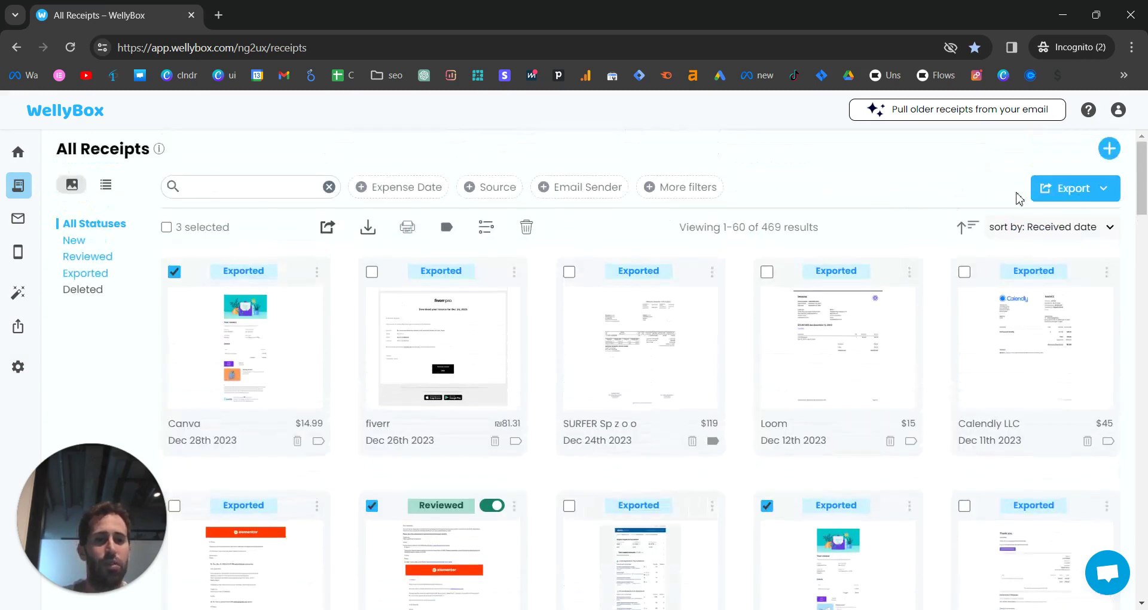
{"action": "left_click", "coordinate": [1107, 195]}
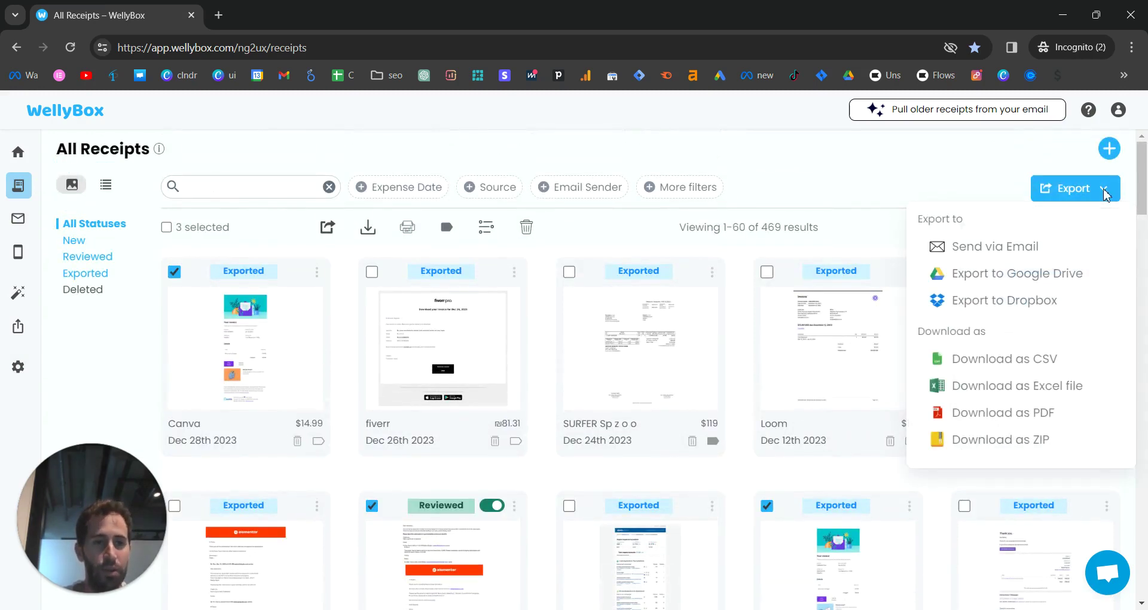